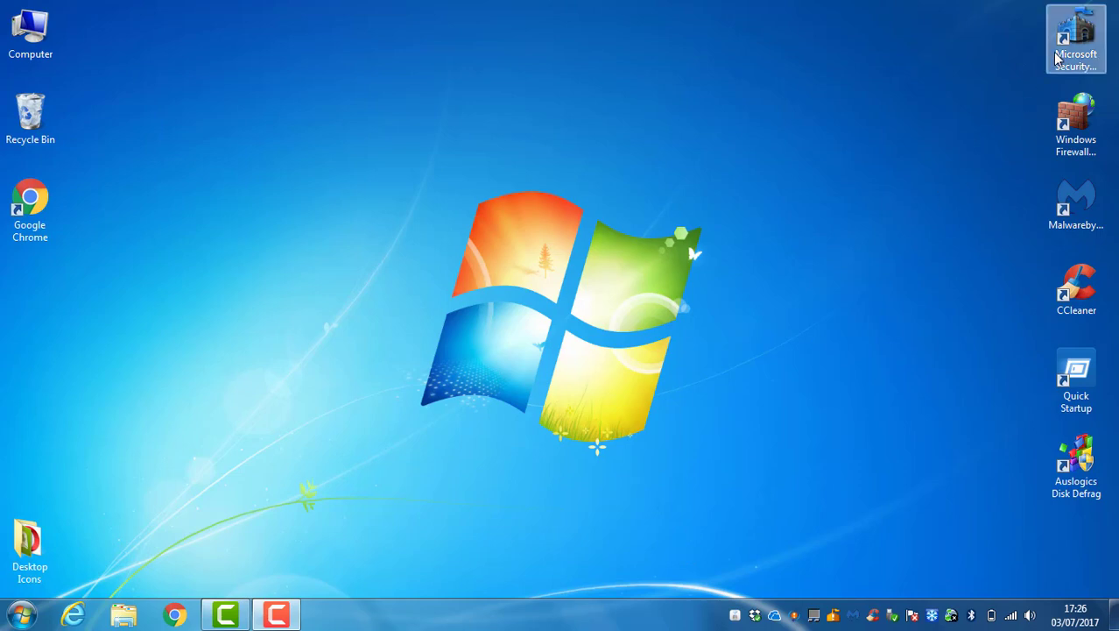
# - Launch Security Essentials from its desktop shortcut and run a quick scan, finding no threats in 78351 items
pyautogui.moveTo(833, 614)
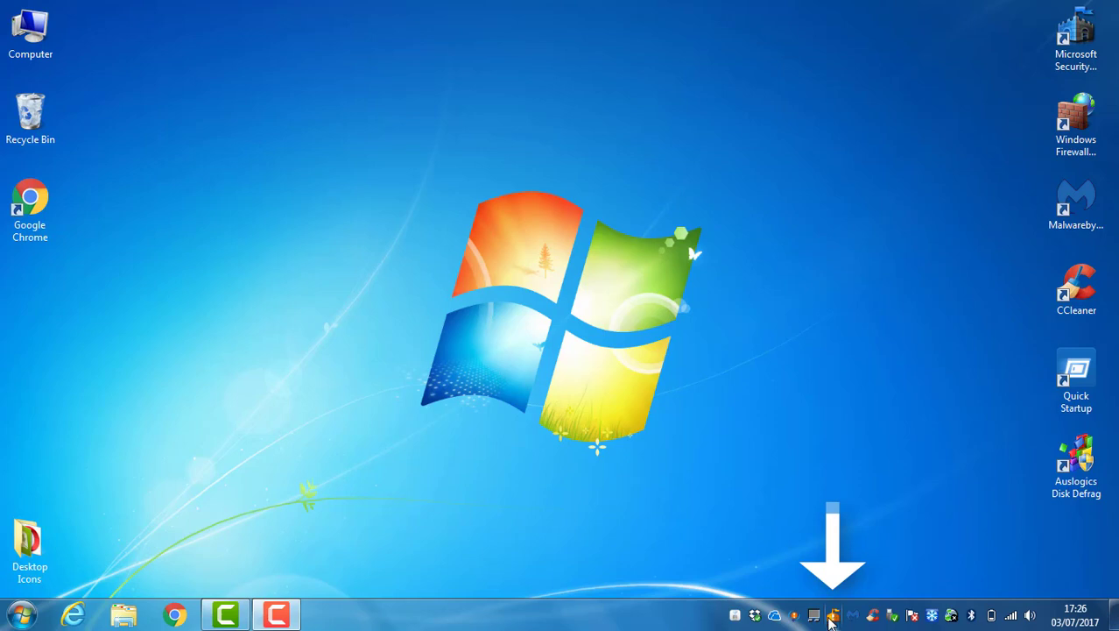
pyautogui.rightClick(832, 617)
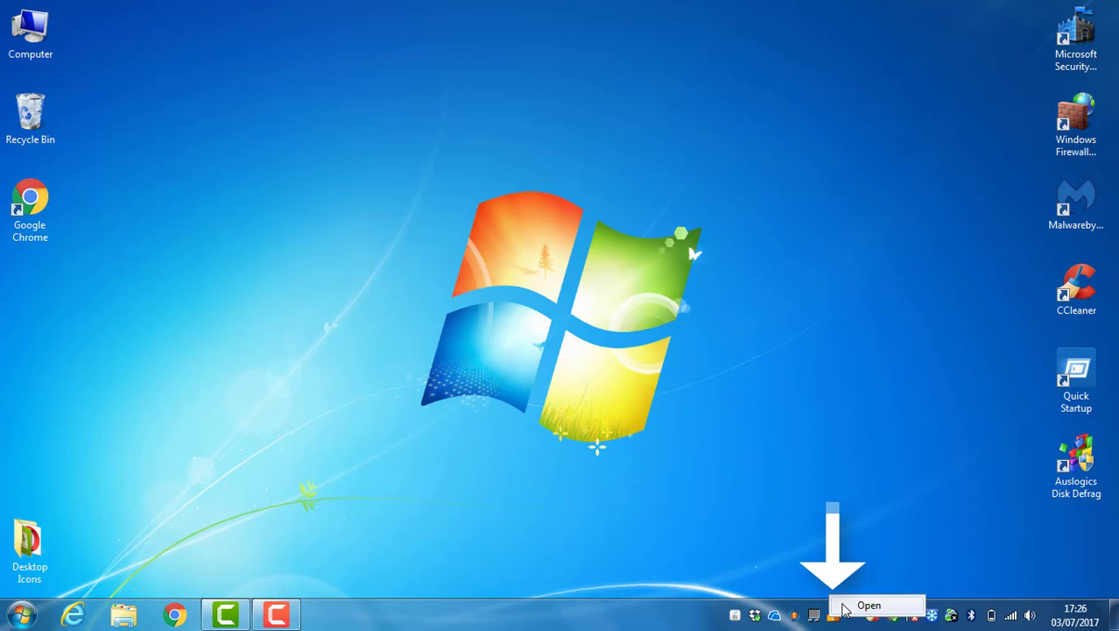
pyautogui.click(1071, 40)
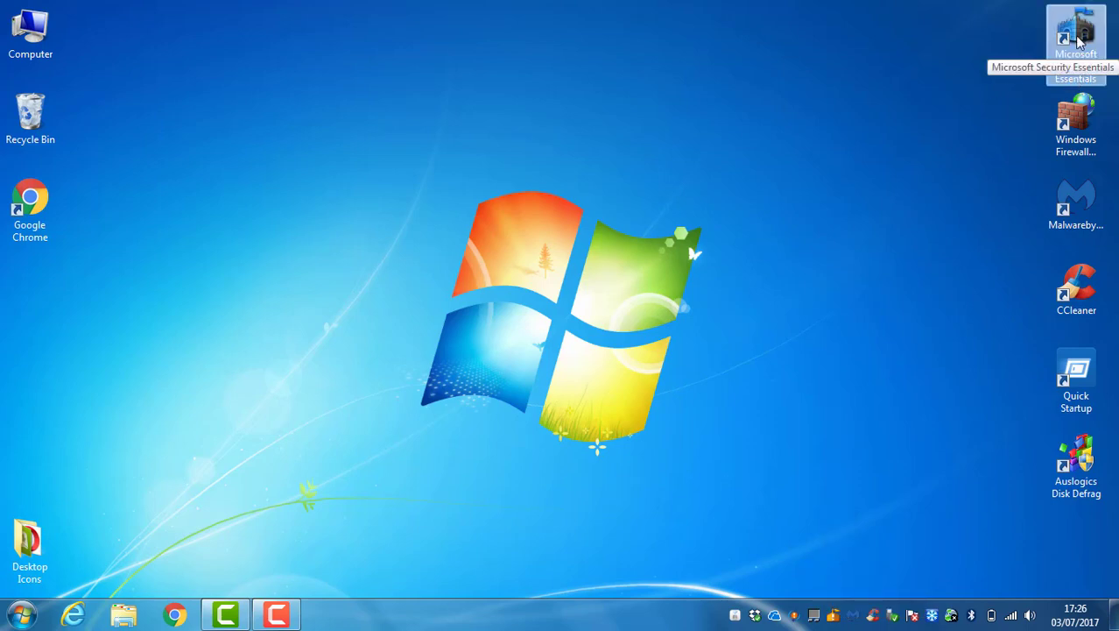
pyautogui.doubleClick(1079, 39)
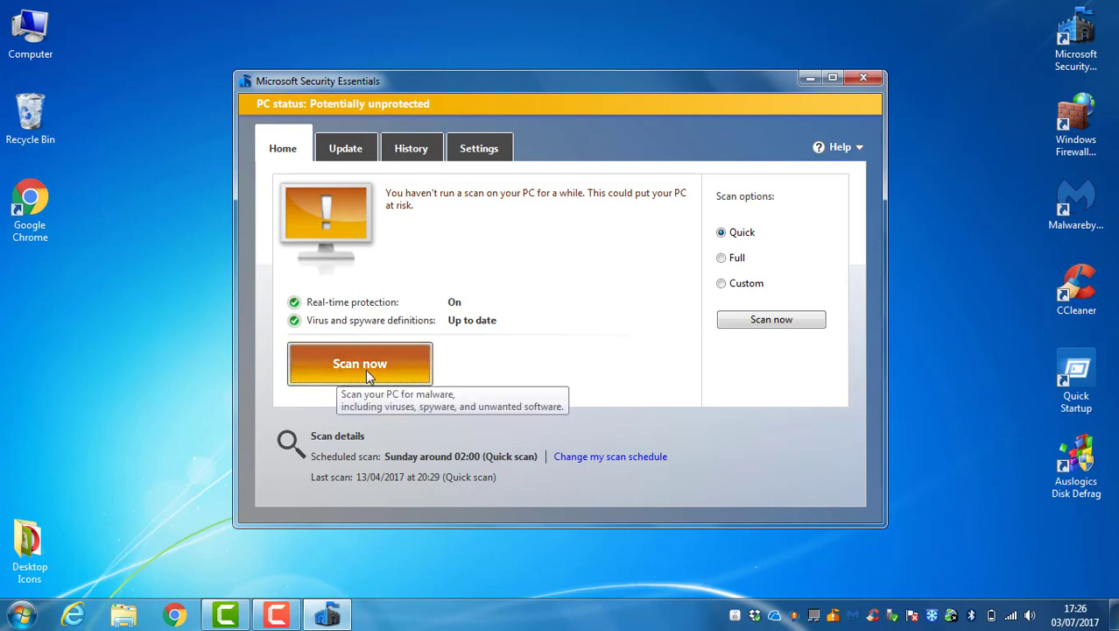
pyautogui.click(389, 367)
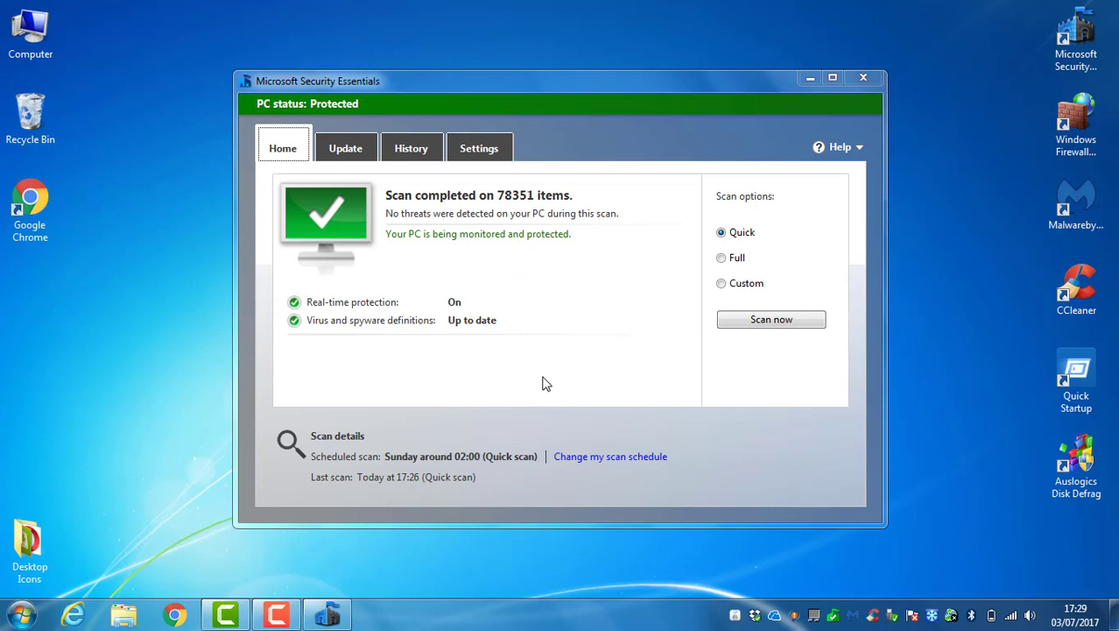
# - Close and reopen Security Essentials twice, ending on the Home page showing the PC protected
pyautogui.click(862, 79)
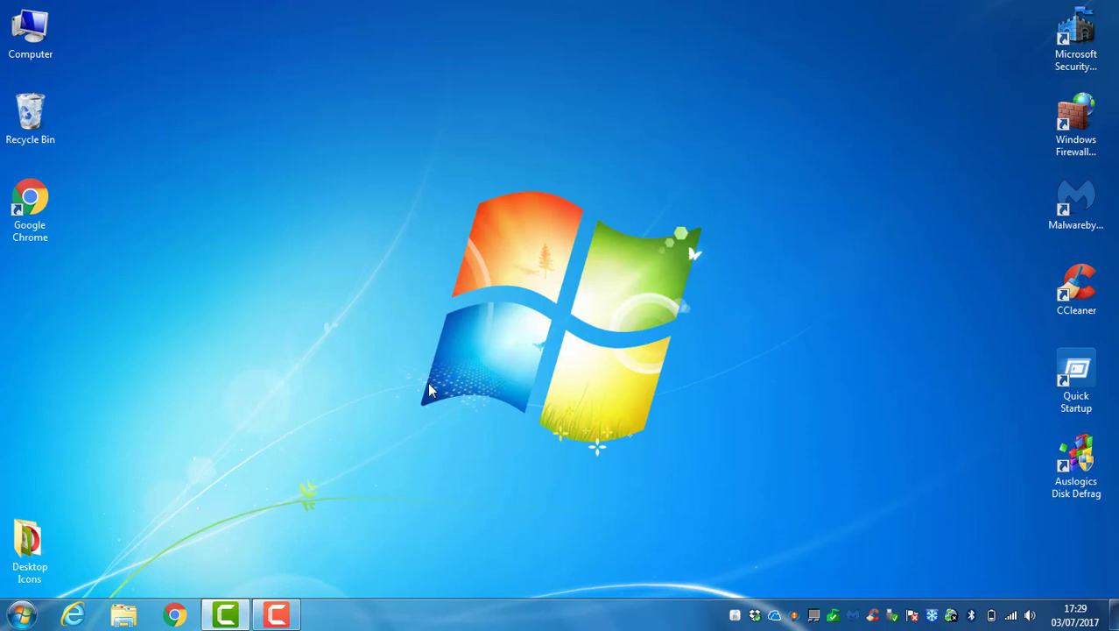
pyautogui.doubleClick(1072, 60)
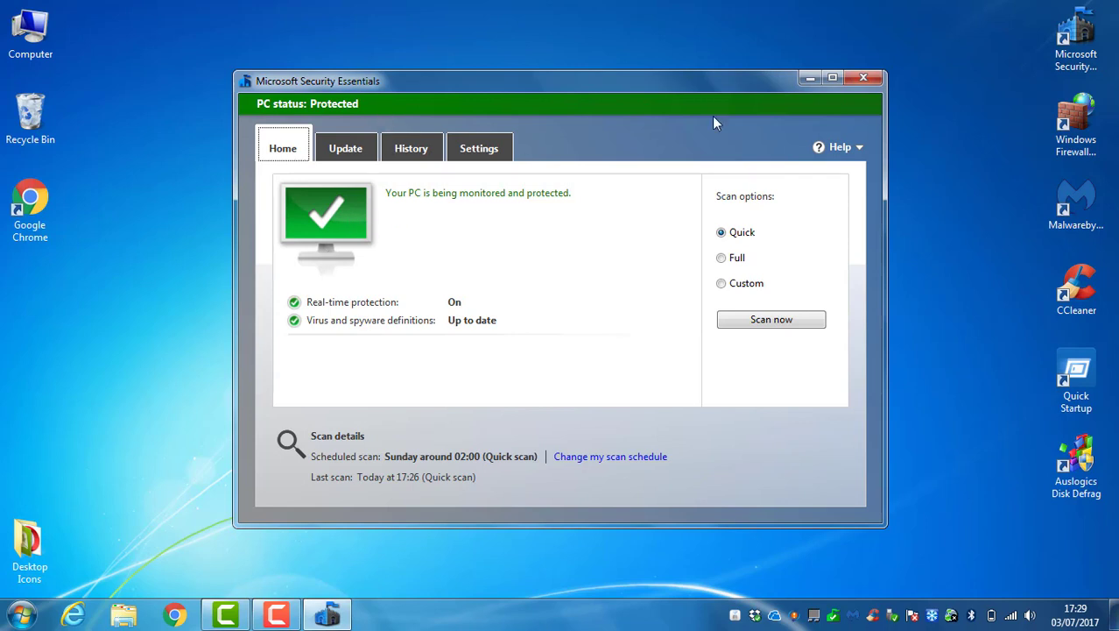
pyautogui.click(862, 80)
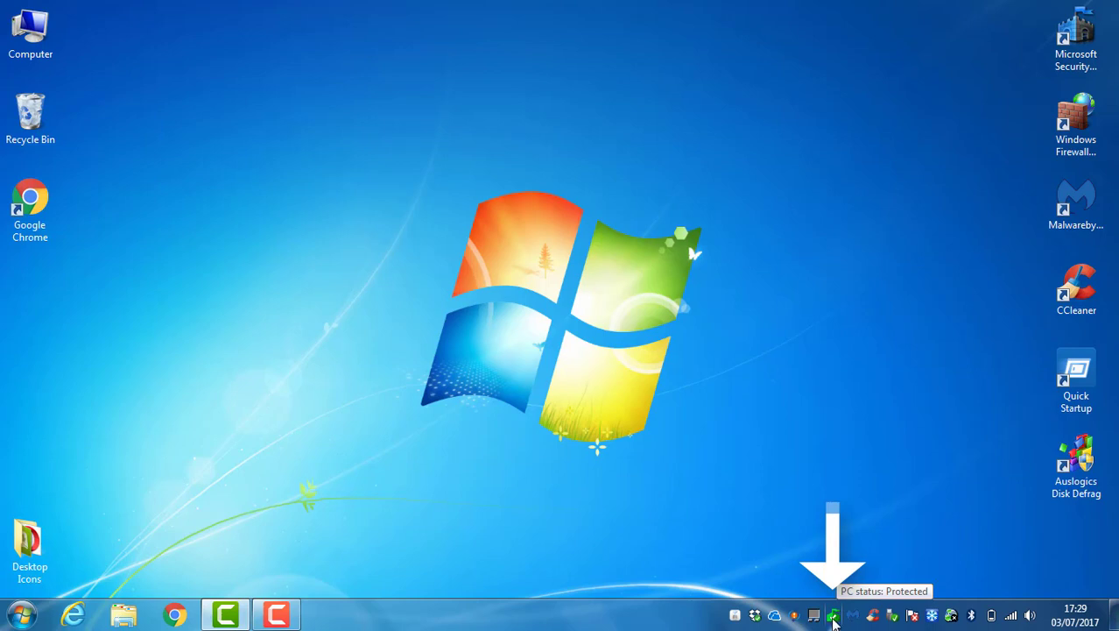
pyautogui.doubleClick(1076, 37)
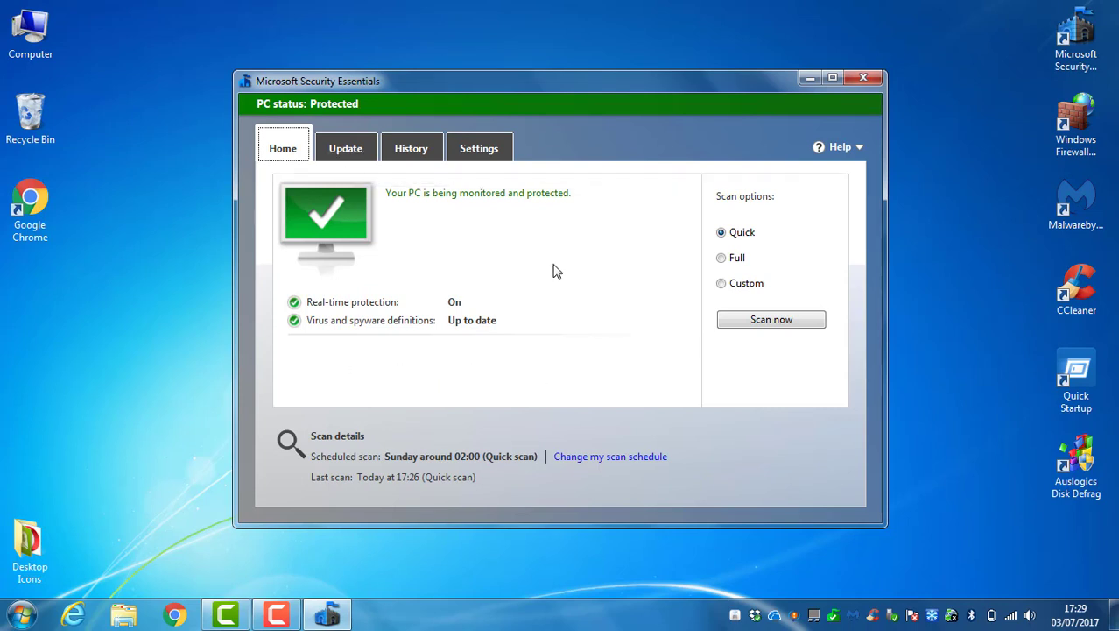
# - Update the virus and spyware definitions to version 1.247.436.0 from the Update tab
pyautogui.click(347, 152)
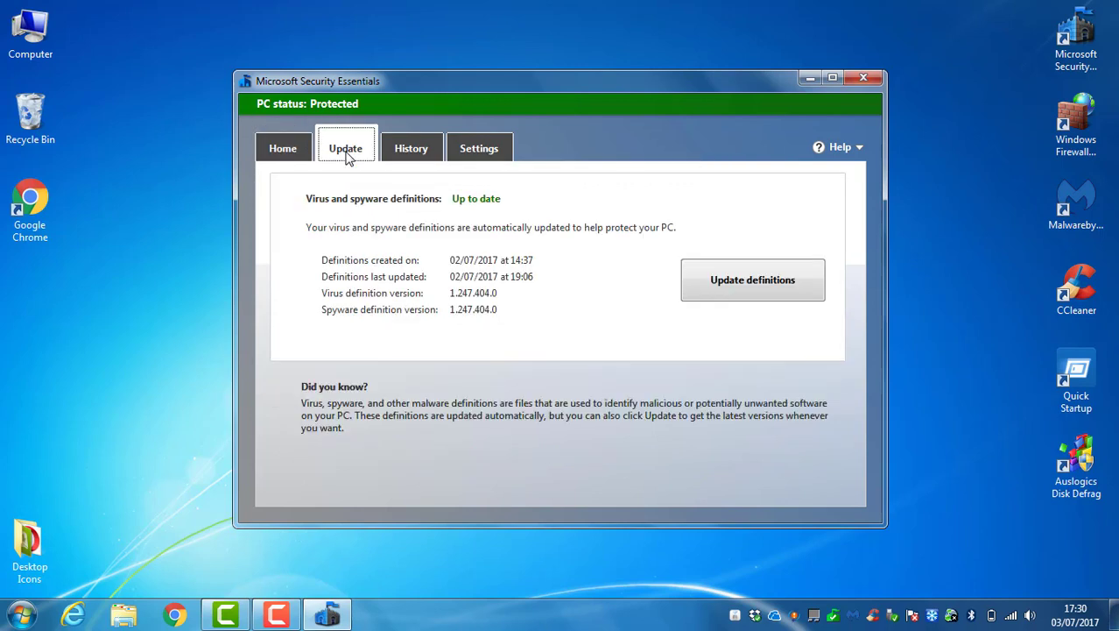
pyautogui.click(737, 292)
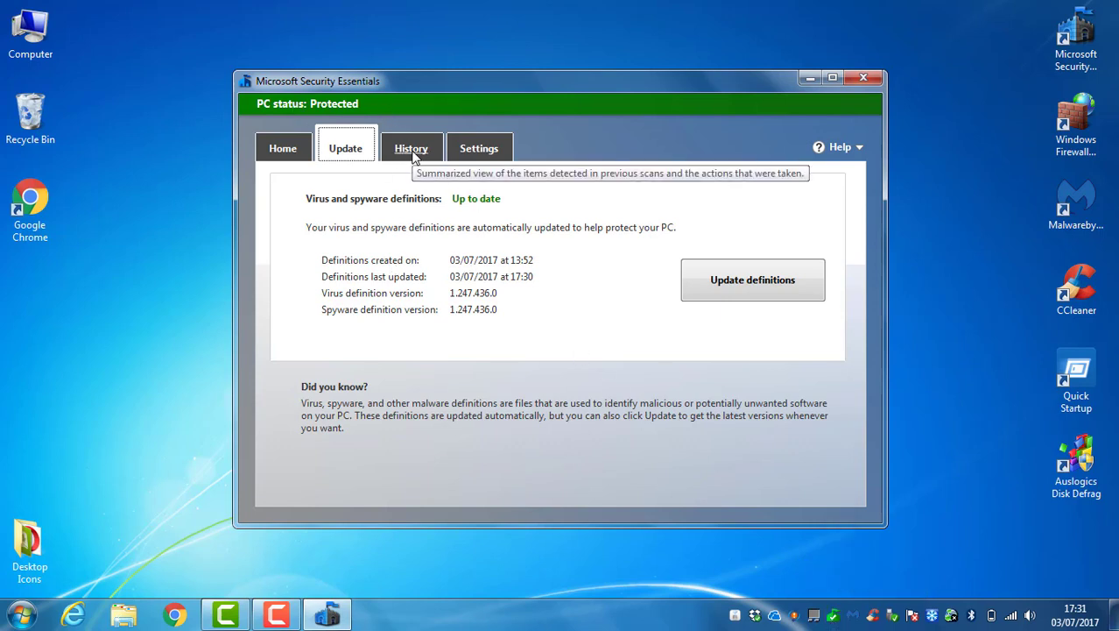
# - Browse the History lists of quarantined, allowed and all detected items
pyautogui.click(412, 151)
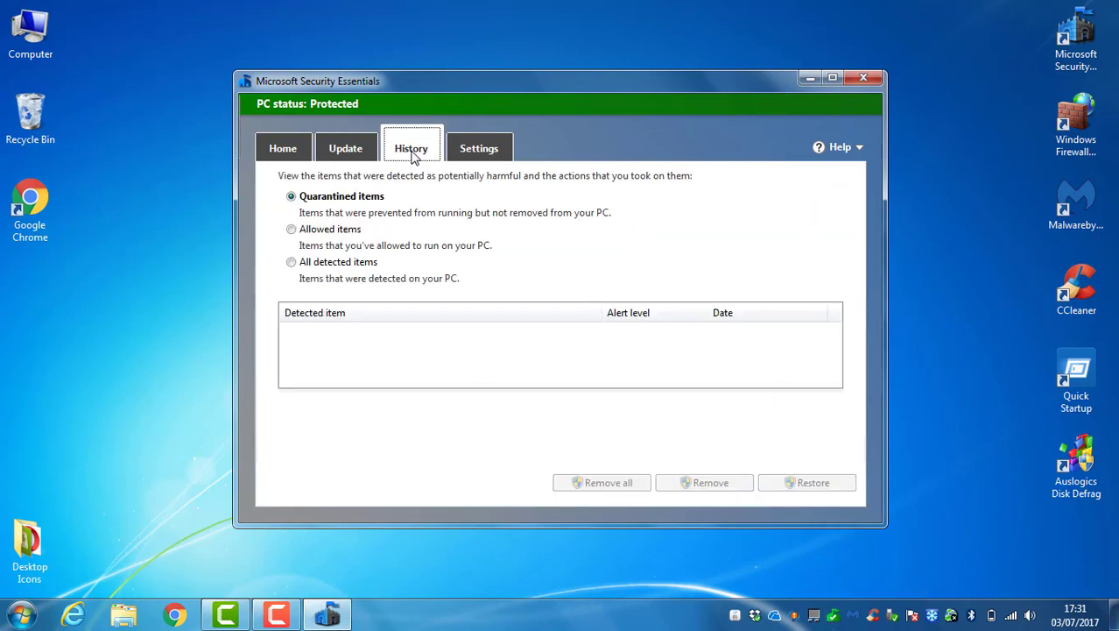
pyautogui.click(323, 230)
pyautogui.click(331, 265)
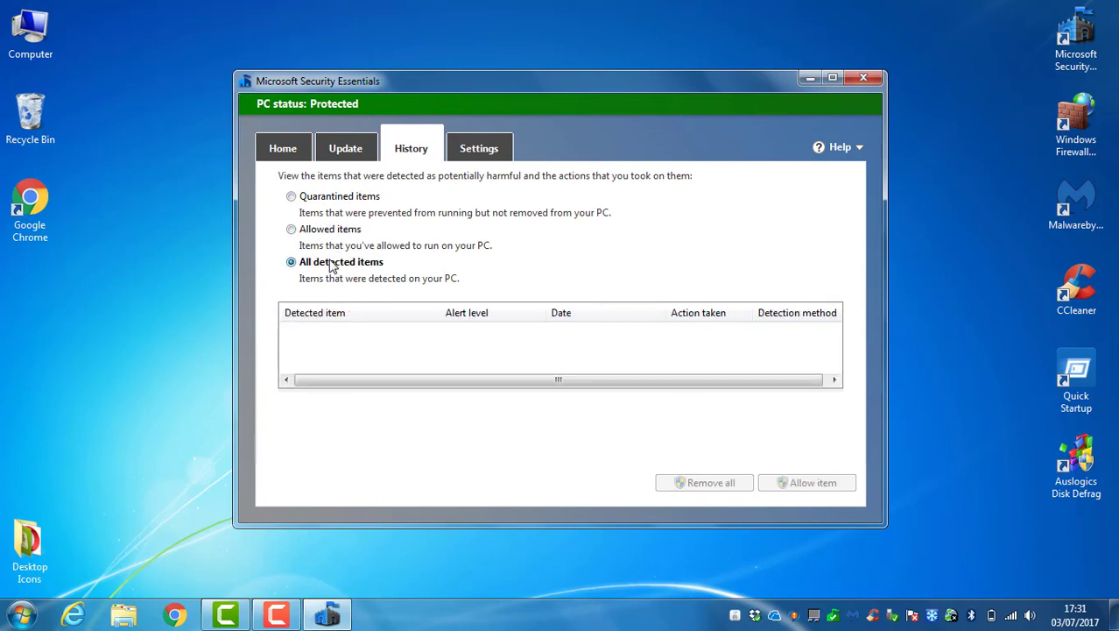
pyautogui.click(328, 198)
# - Review the scheduled scan options, leaving it as a Quick scan on Sunday around 02:00
pyautogui.click(481, 153)
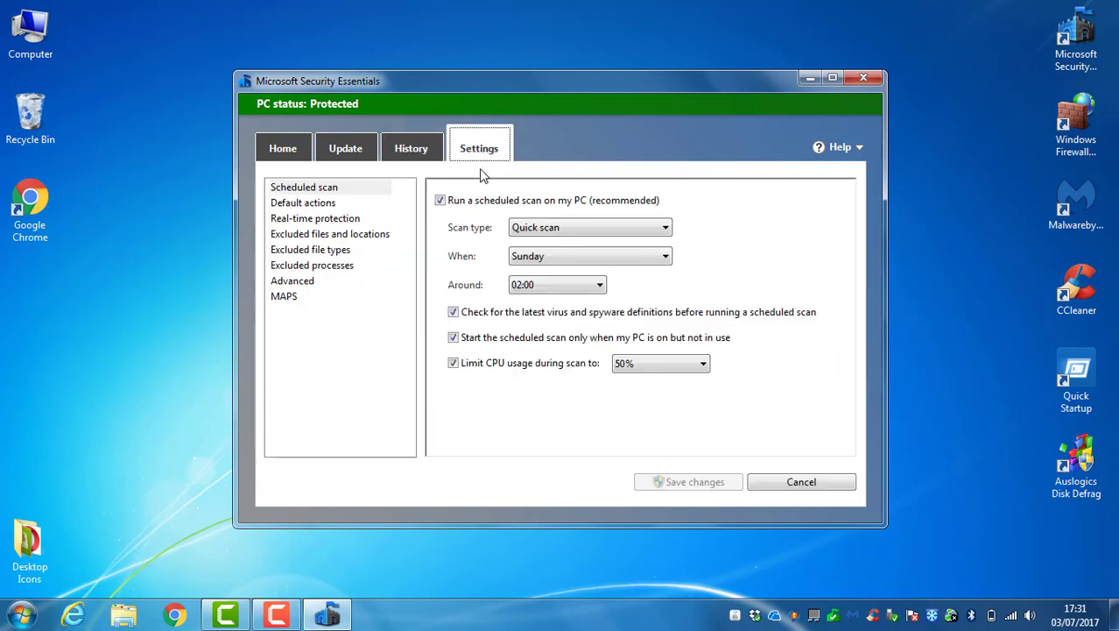
pyautogui.click(552, 230)
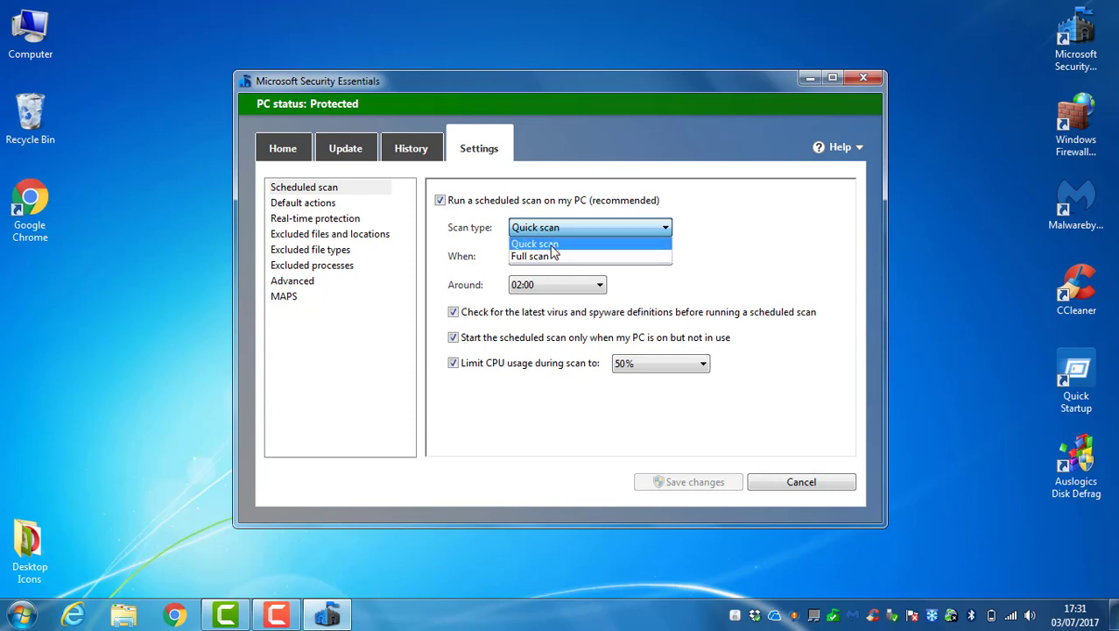
pyautogui.click(562, 246)
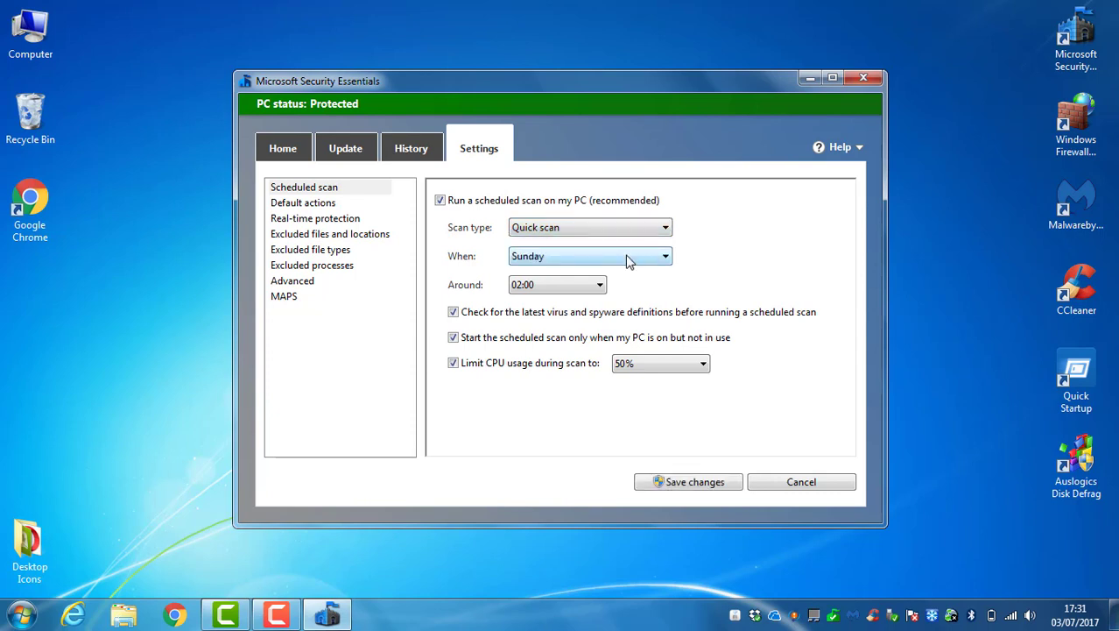
pyautogui.click(559, 260)
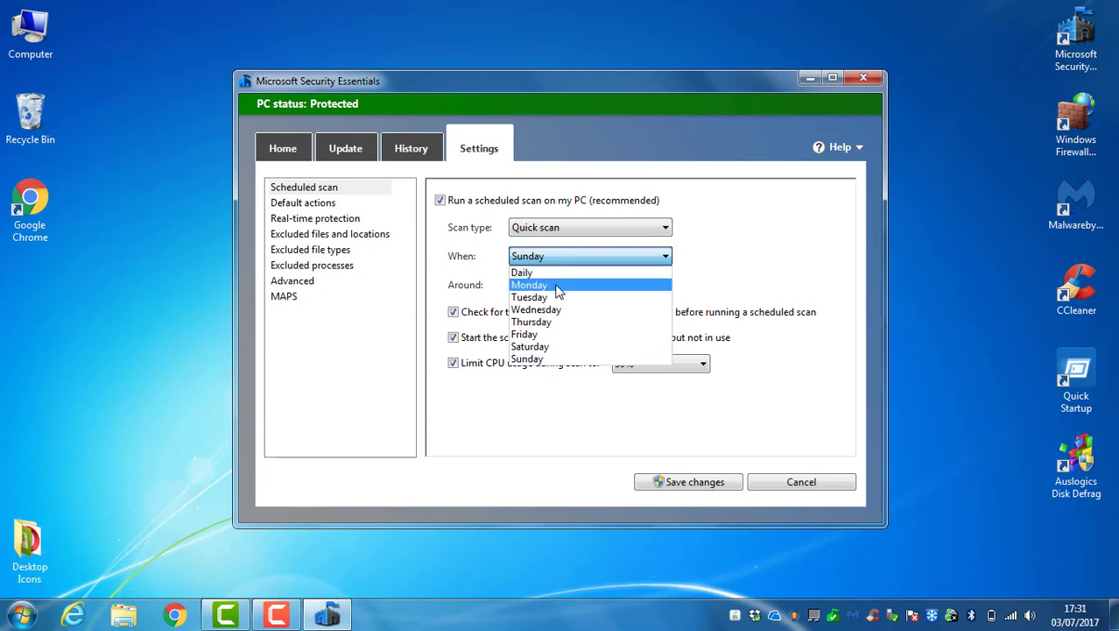
pyautogui.click(740, 276)
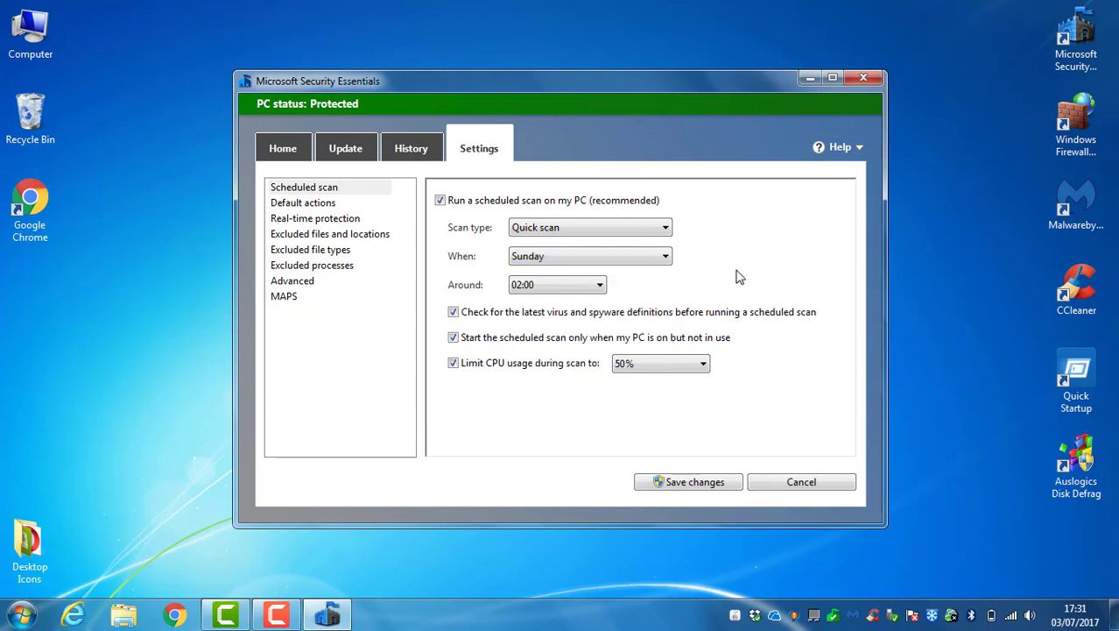
pyautogui.click(536, 291)
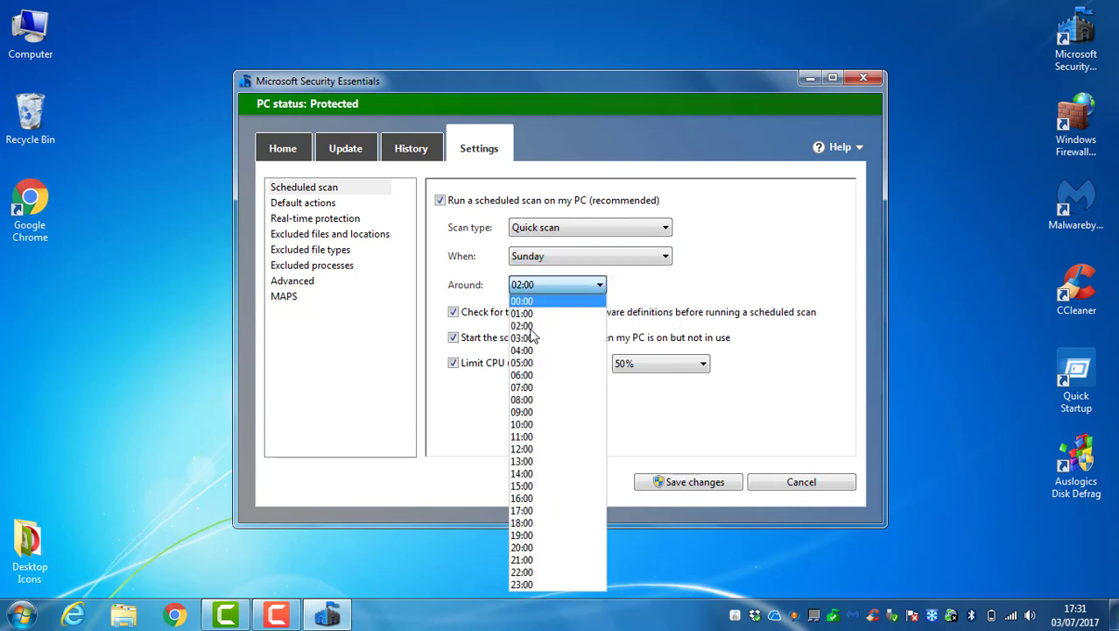
pyautogui.click(668, 293)
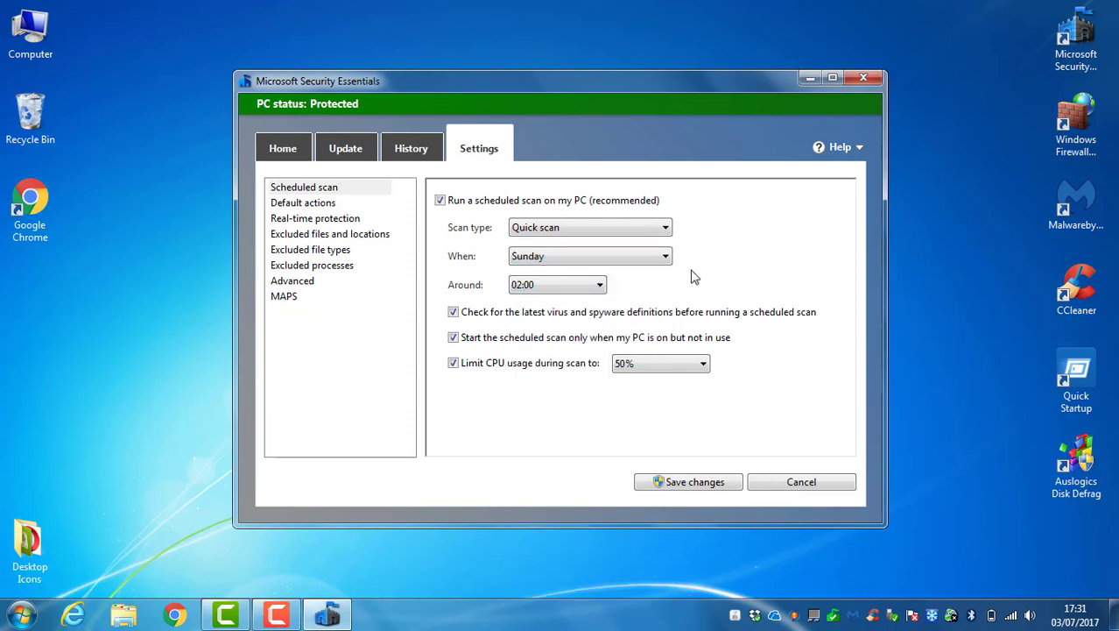
pyautogui.click(532, 292)
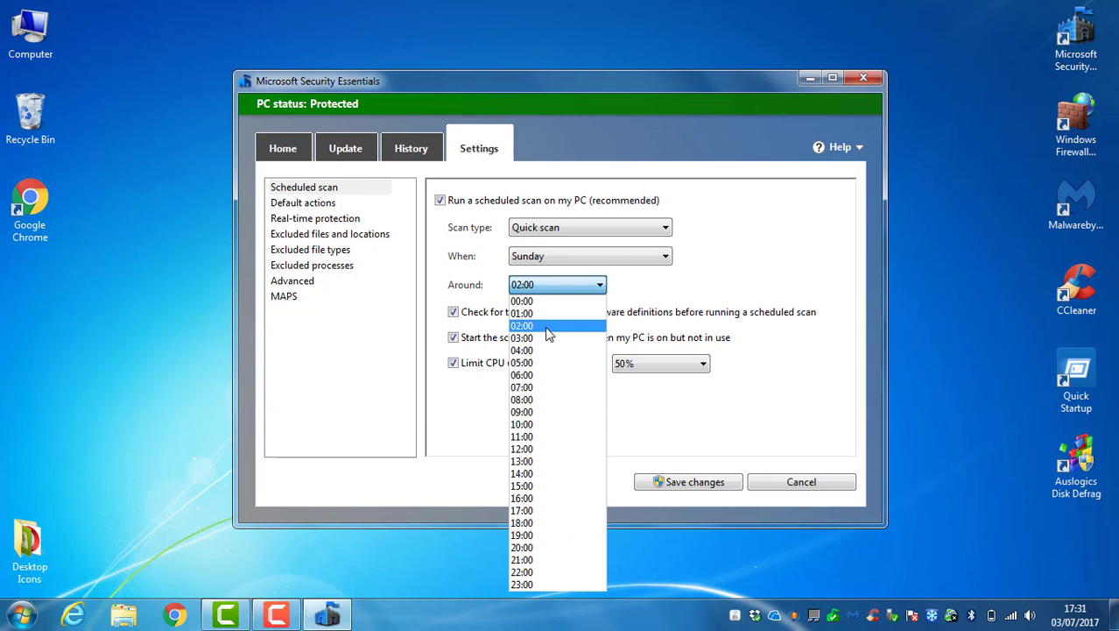
pyautogui.click(635, 293)
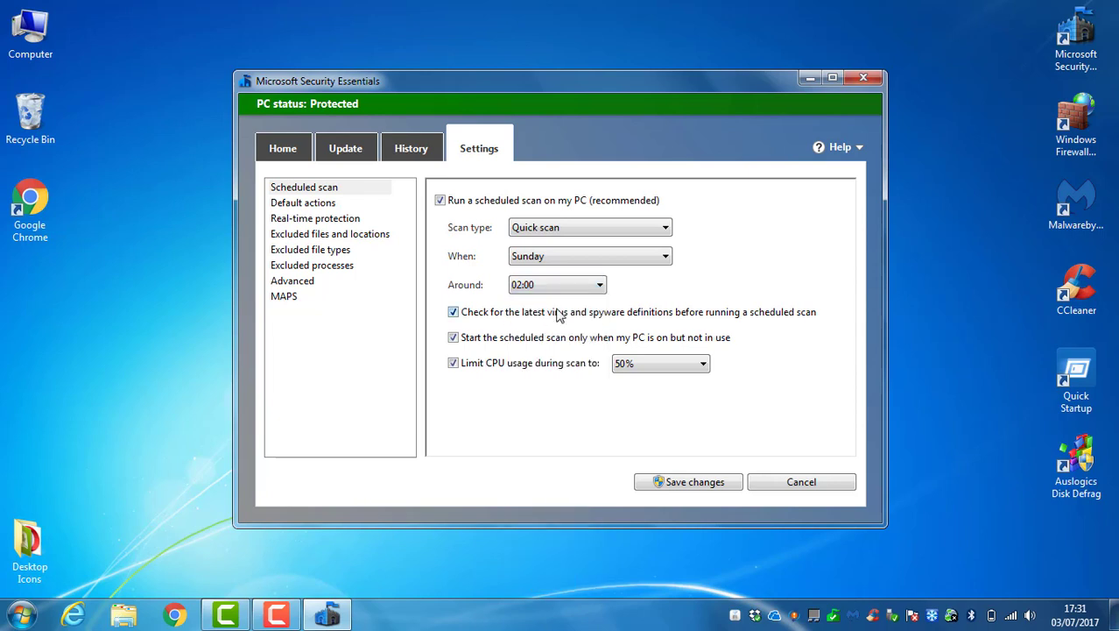
# - Change the scheduled scan to Wednesday around 10:00
pyautogui.click(561, 255)
pyautogui.click(539, 311)
pyautogui.click(548, 288)
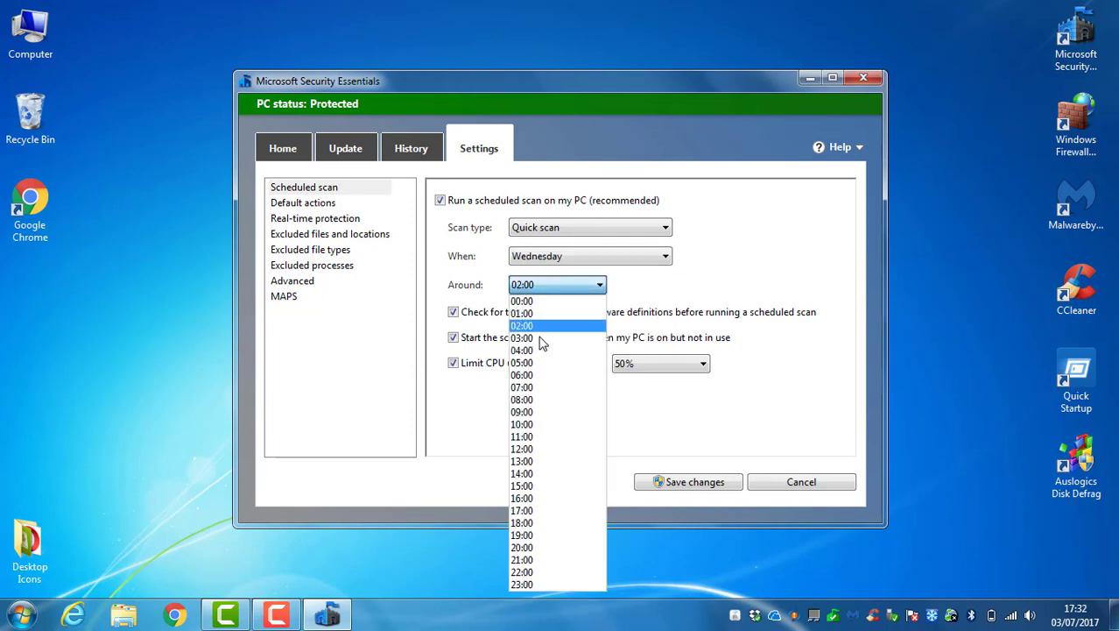
pyautogui.click(536, 423)
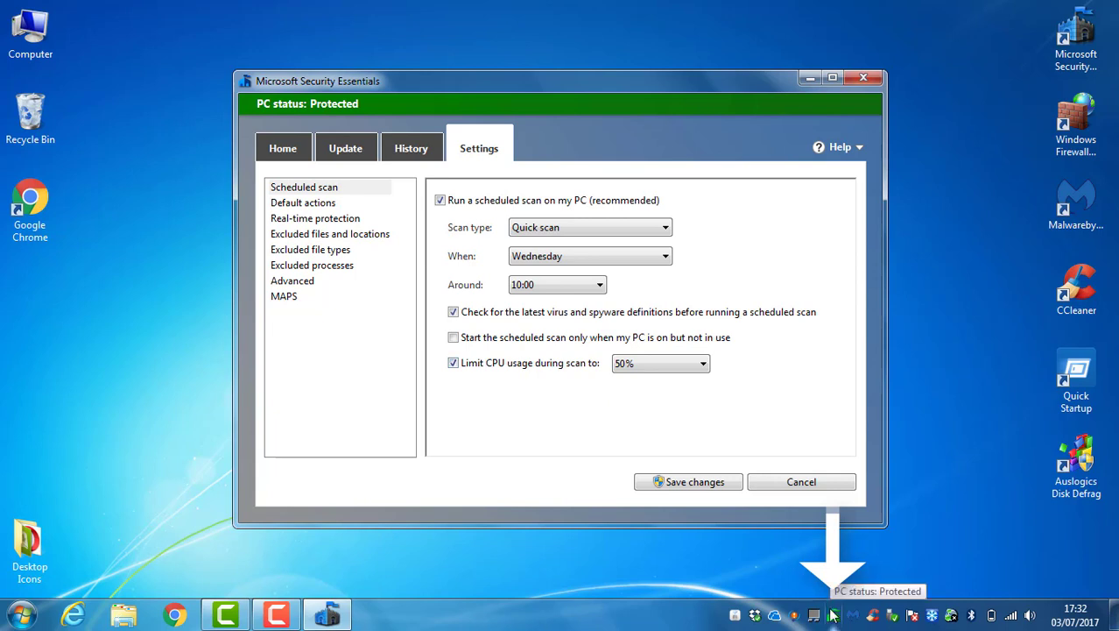
# - Go back to Home, then return to the Sunday 02:00 scheduled-scan settings
pyautogui.click(282, 149)
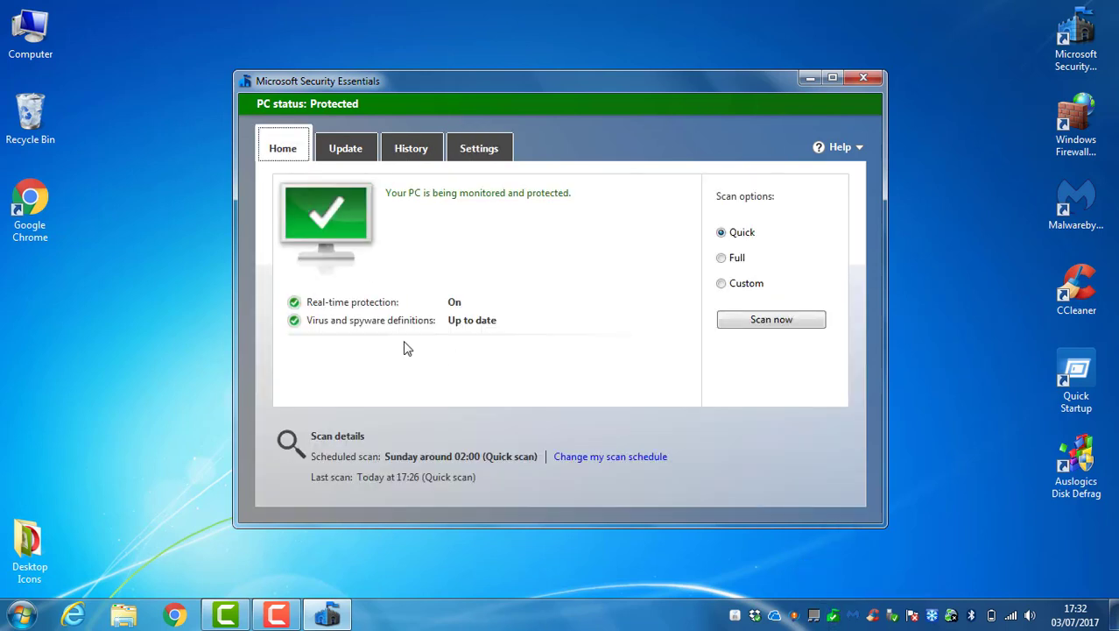
pyautogui.click(503, 158)
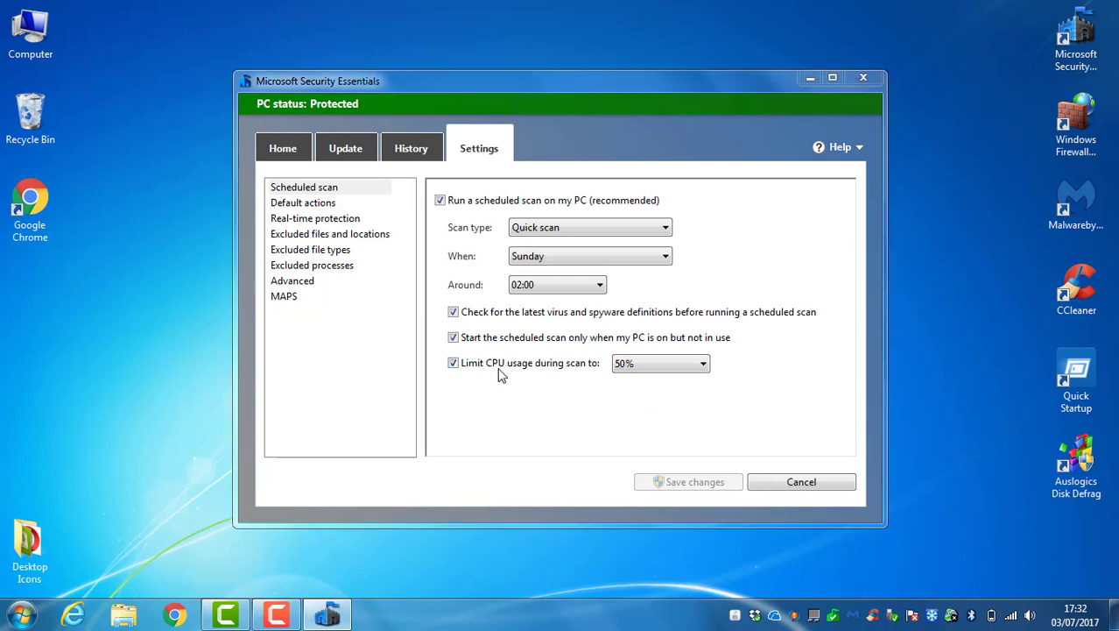
# - Open Task Manager with Ctrl+Shift+Esc and show its Performance graphs, briefly checking Processes
pyautogui.hotkey('ctrl', 'shift', 'Escape')
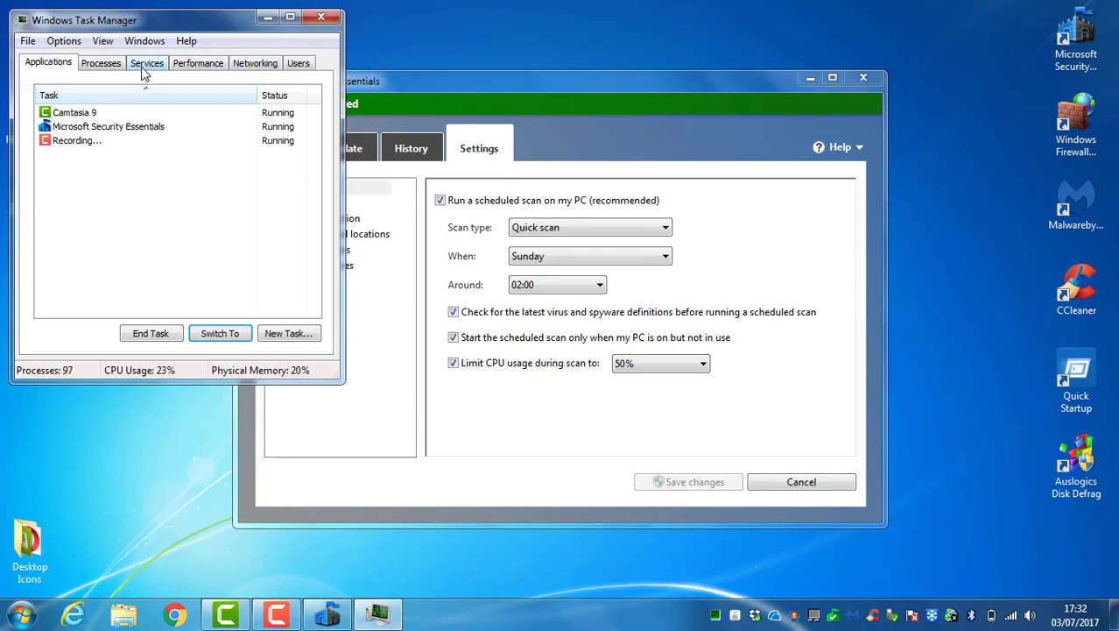
pyautogui.click(196, 66)
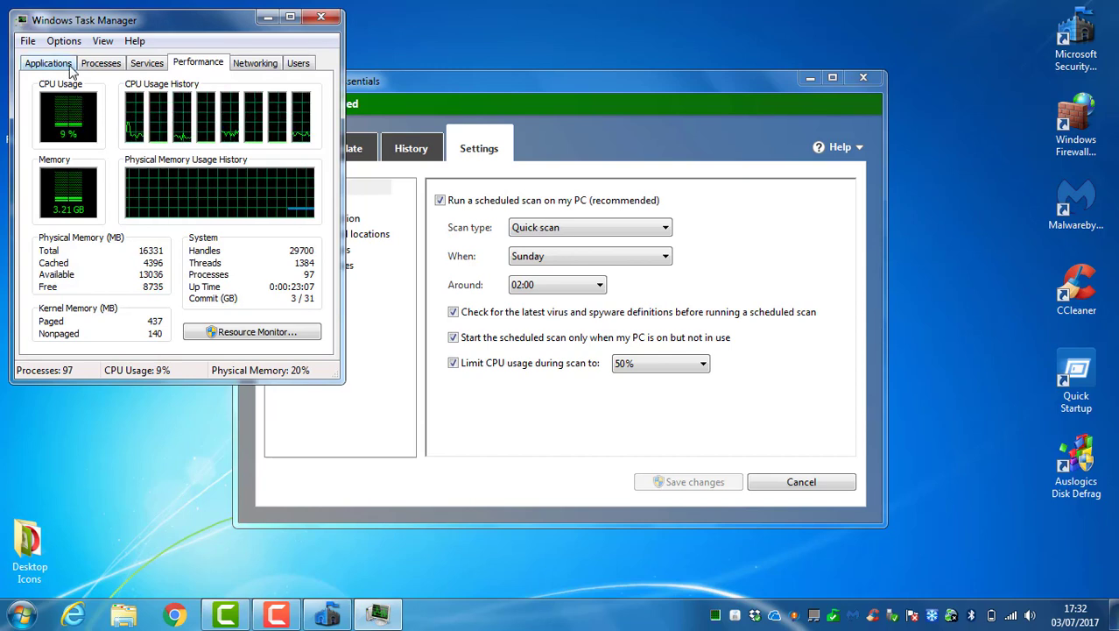
pyautogui.click(101, 65)
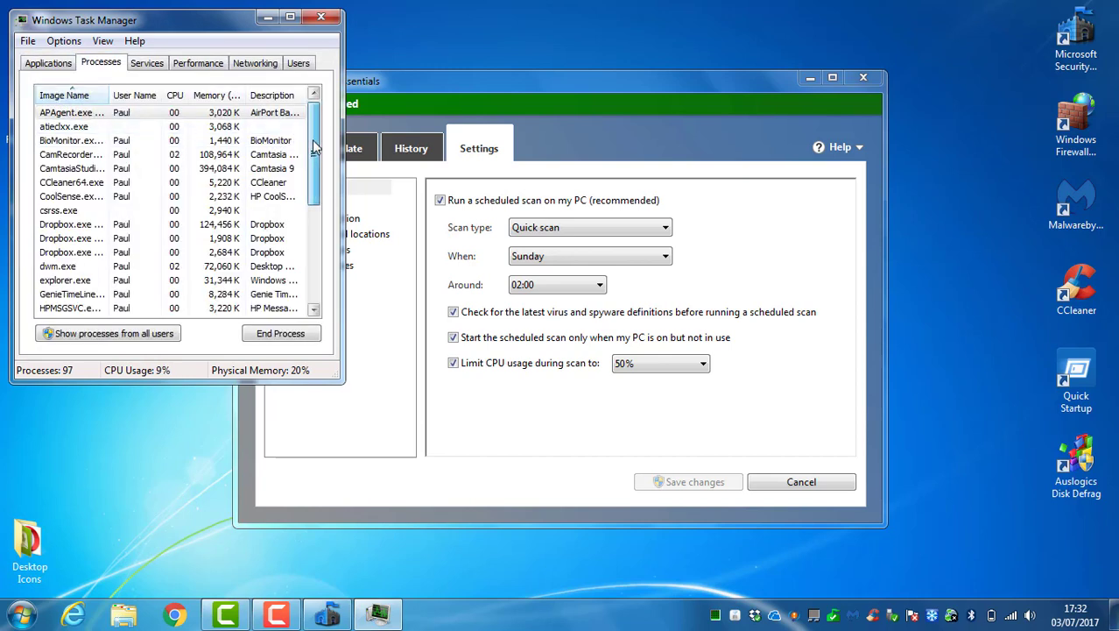
pyautogui.moveTo(314, 147)
pyautogui.mouseDown()
pyautogui.moveTo(328, 258)
pyautogui.moveTo(327, 132)
pyautogui.mouseUp()
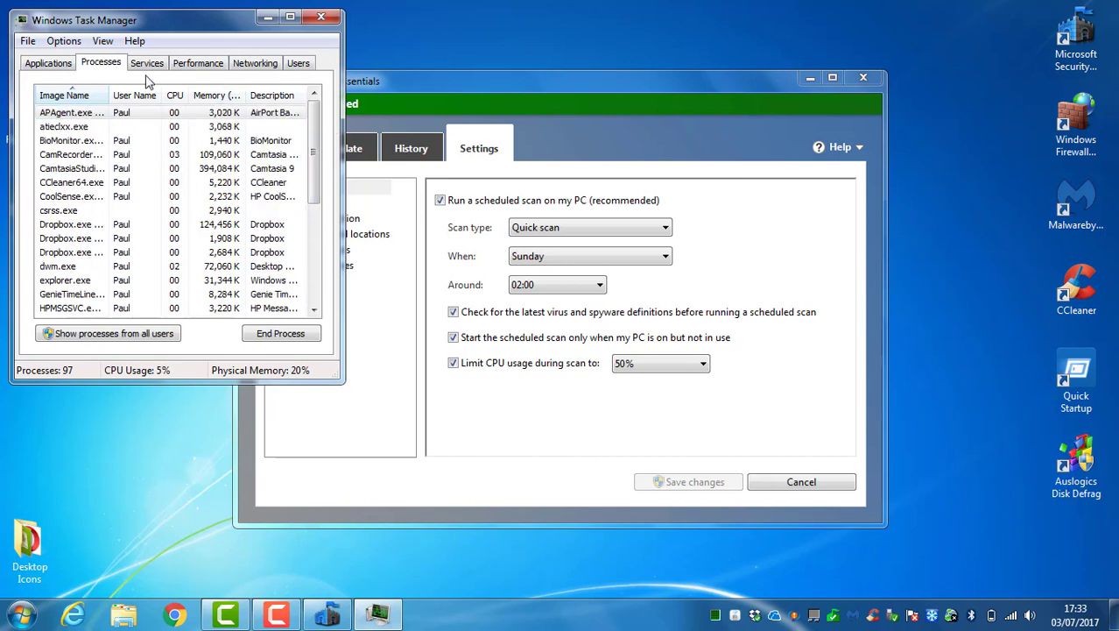
pyautogui.click(191, 67)
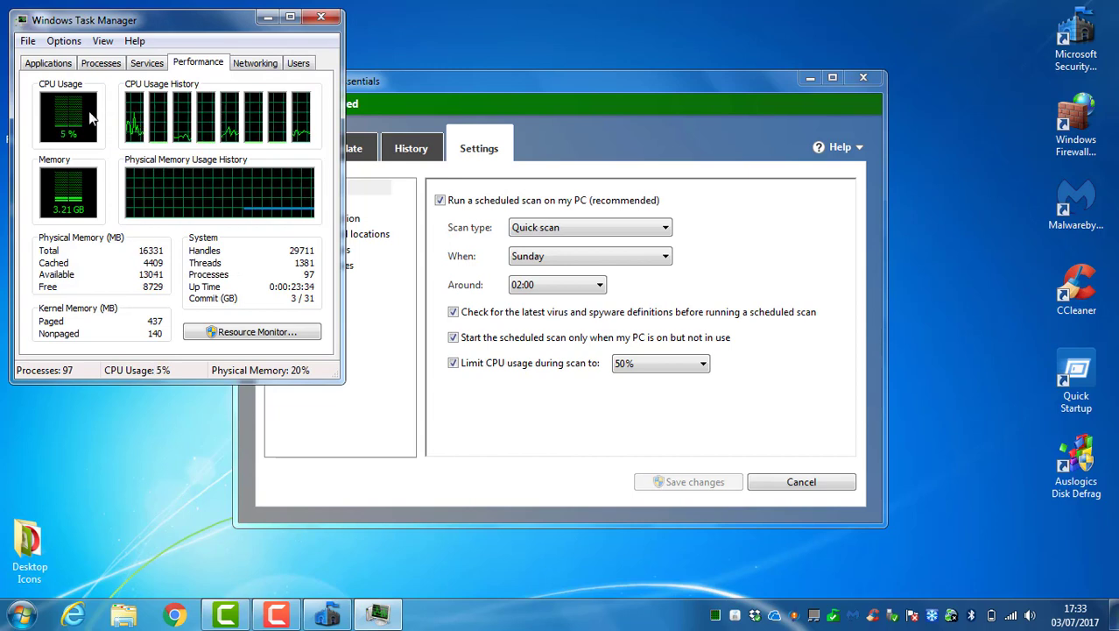
# - Try 10% and 100% CPU usage limits for the scan, then settle on 50%
pyautogui.click(635, 368)
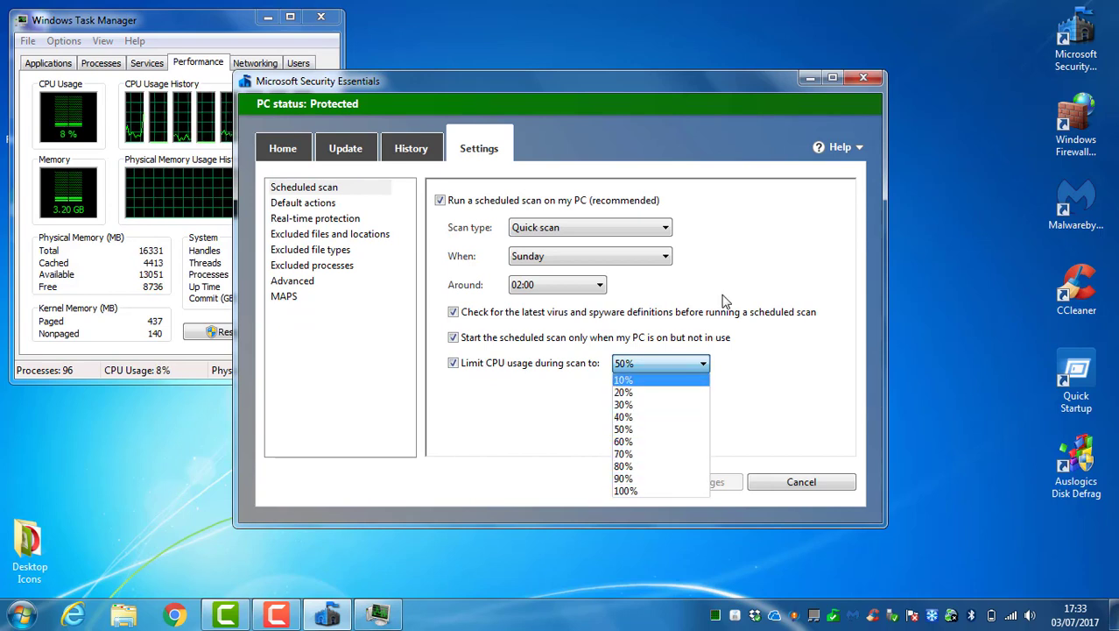
pyautogui.click(637, 380)
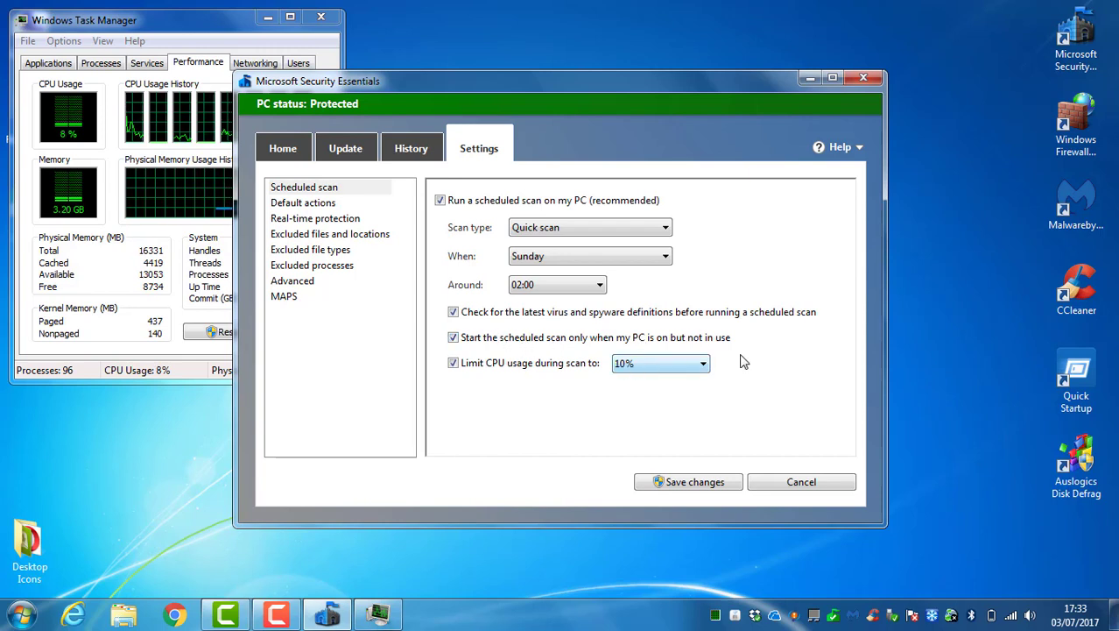
pyautogui.click(638, 366)
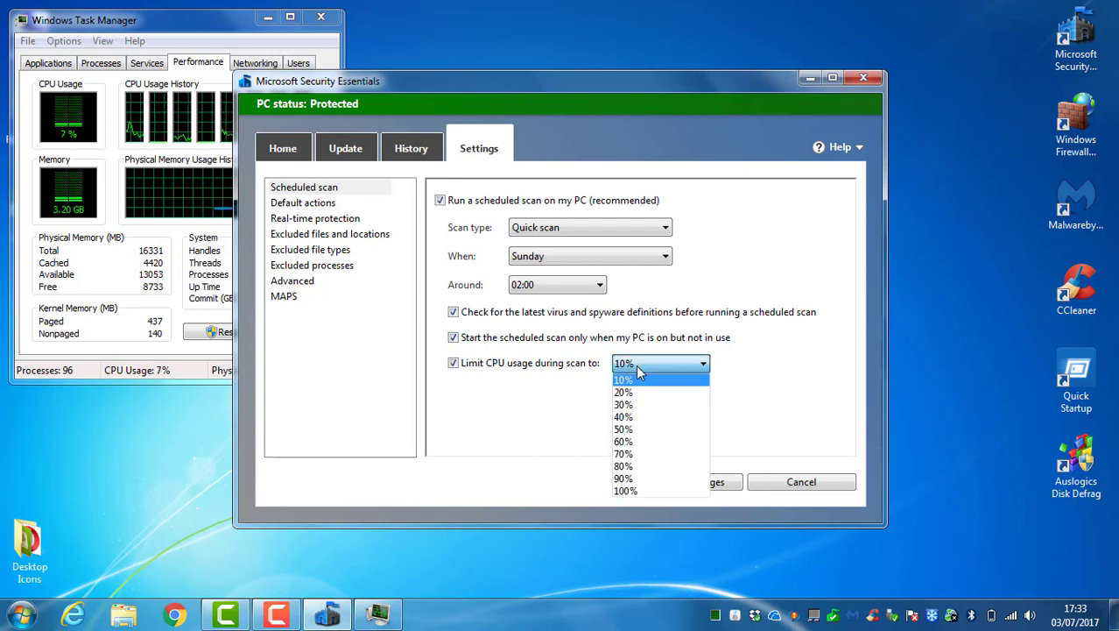
pyautogui.click(638, 489)
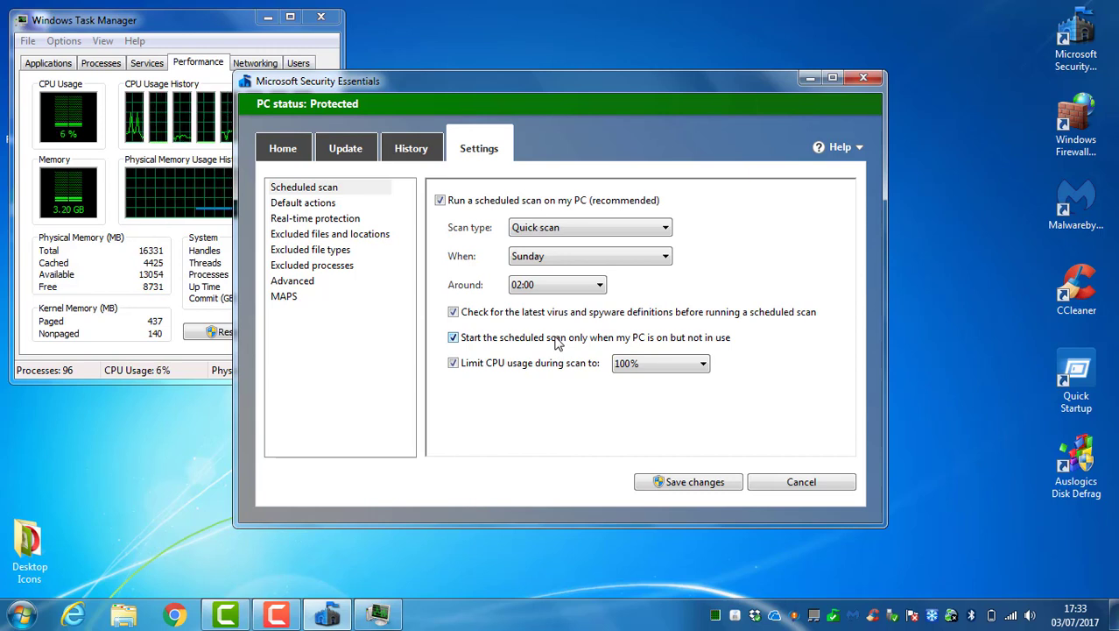
pyautogui.click(650, 364)
pyautogui.click(656, 429)
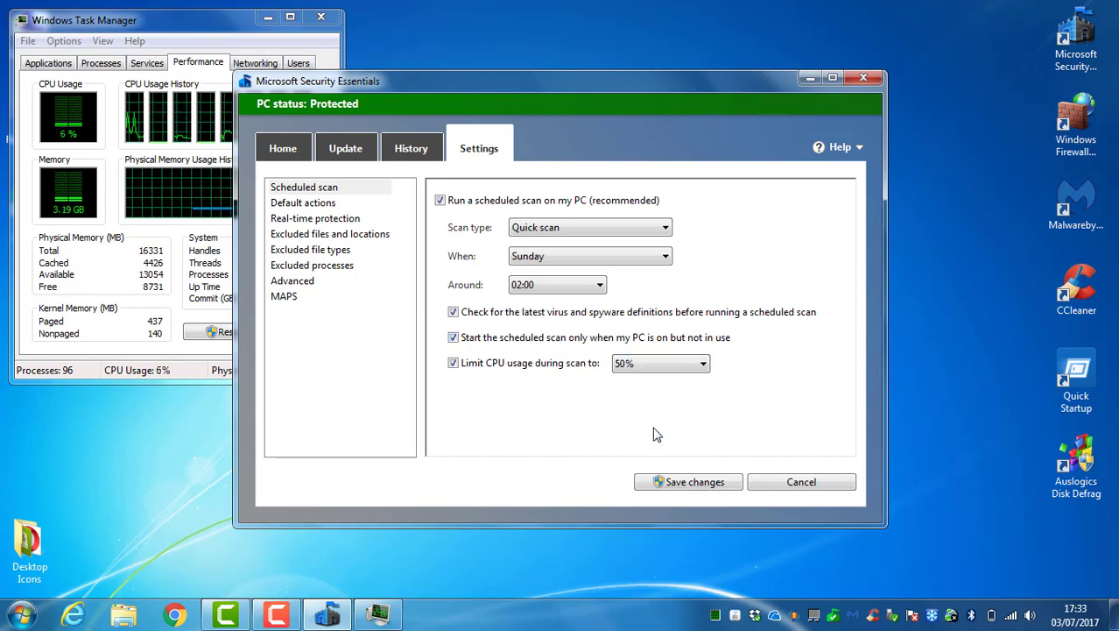
pyautogui.click(648, 370)
pyautogui.click(541, 378)
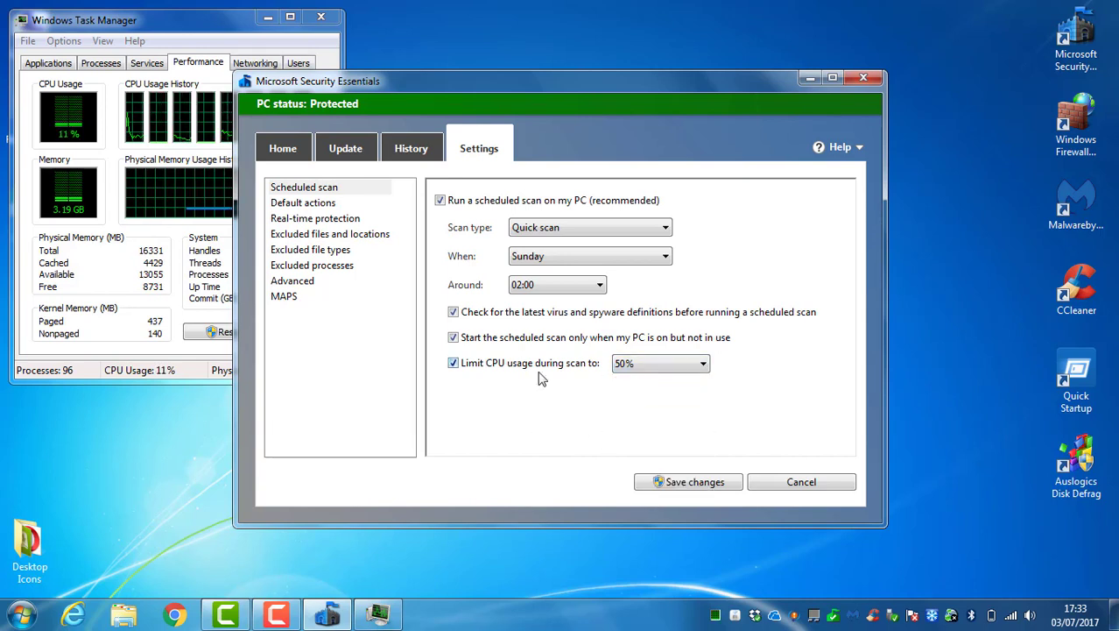
# - Save the scan settings, then close Task Manager and Security Essentials, leaving the desktop showing
pyautogui.click(688, 483)
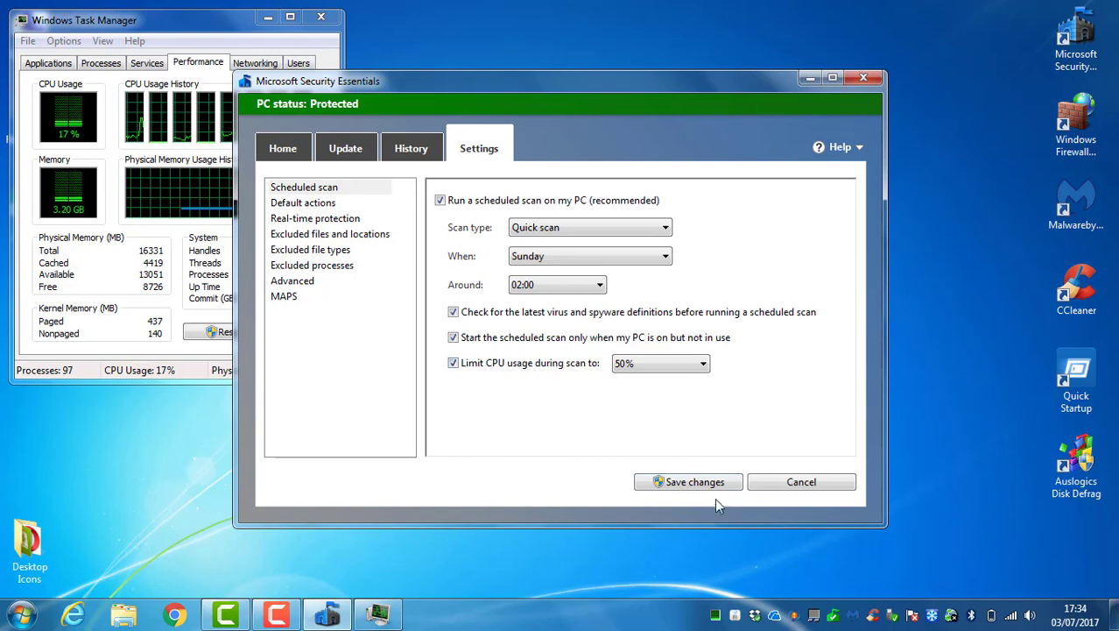
pyautogui.click(283, 149)
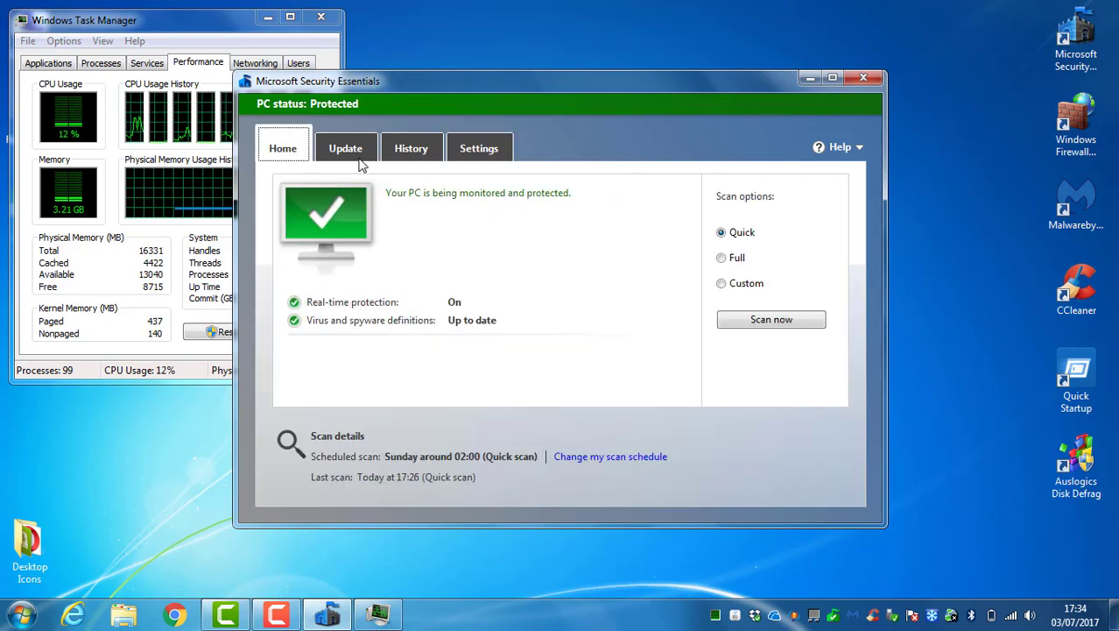
pyautogui.click(326, 15)
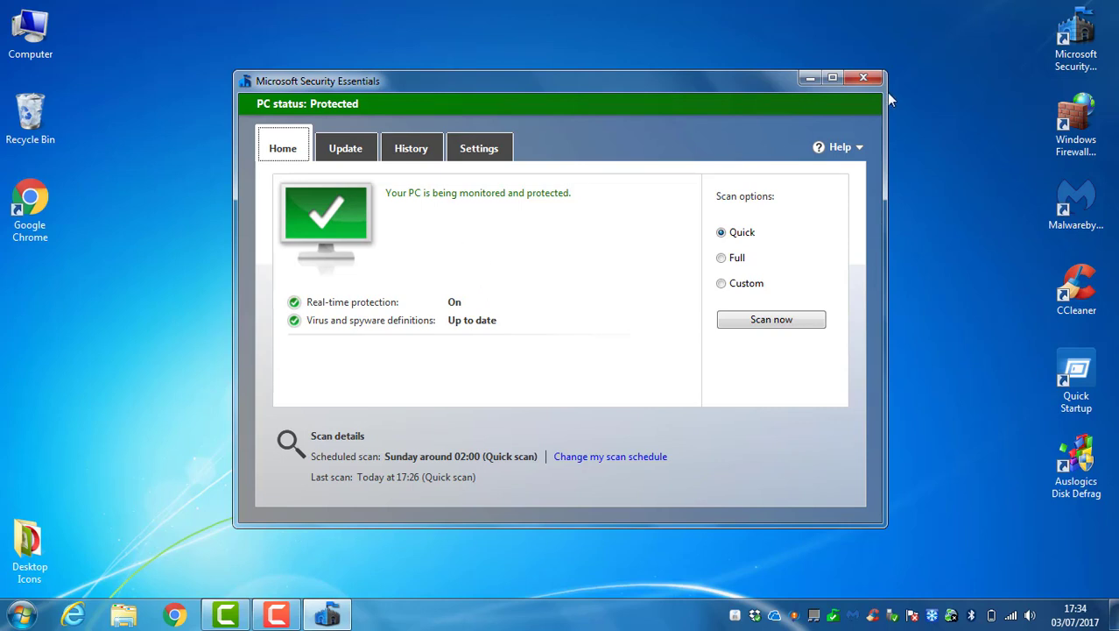
pyautogui.click(863, 77)
pyautogui.doubleClick(1075, 35)
pyautogui.click(863, 77)
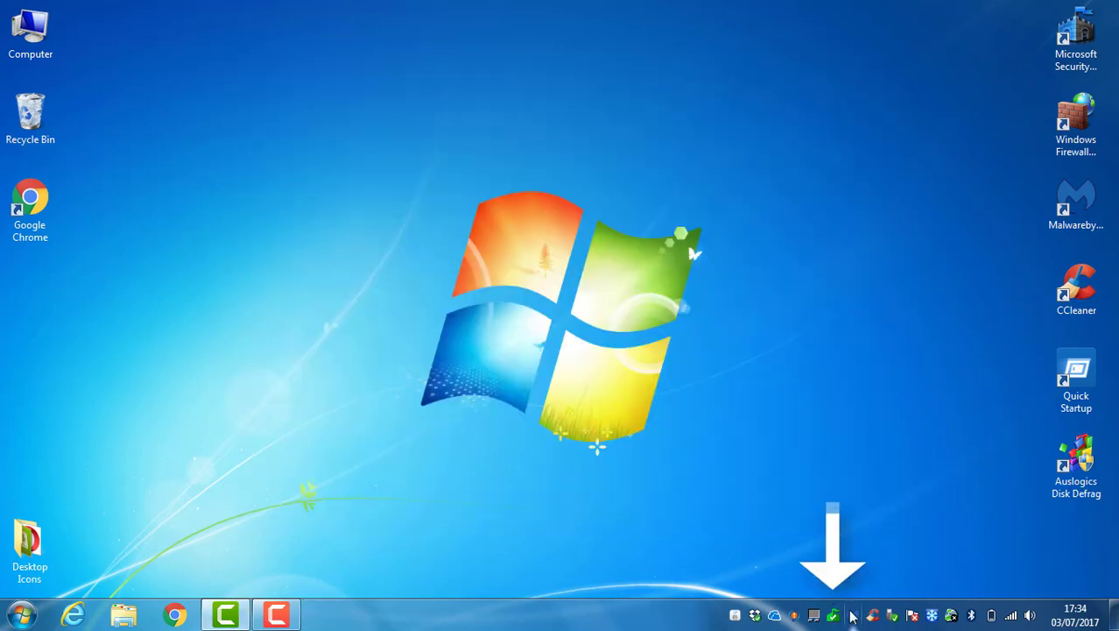